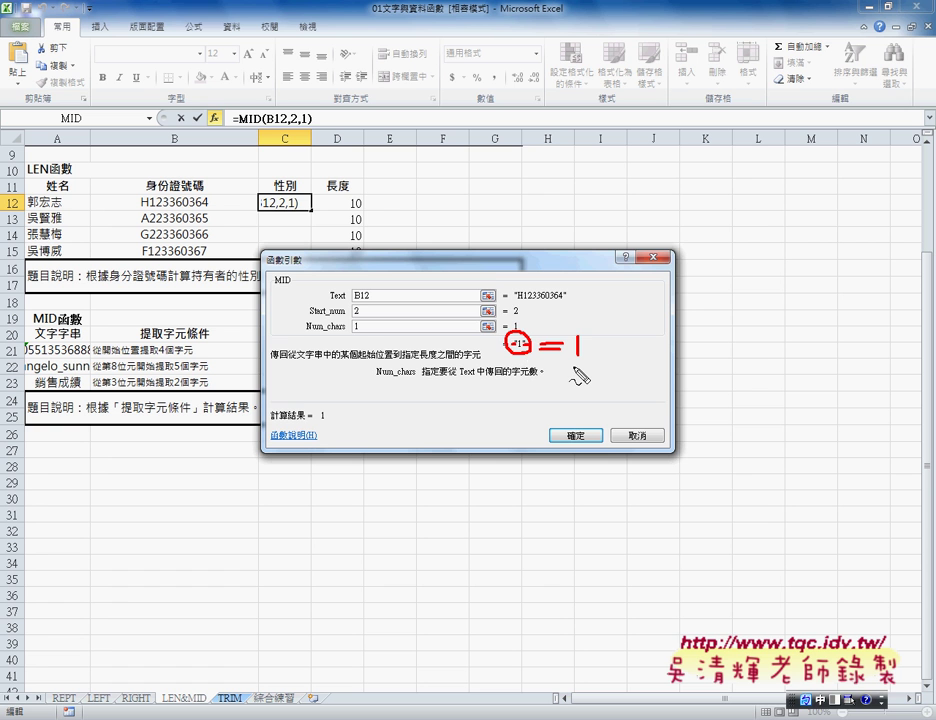
# Confirm the MID(B12,2,1) formula in C12, then cut it out so only '=' remains
pyautogui.press('Escape')
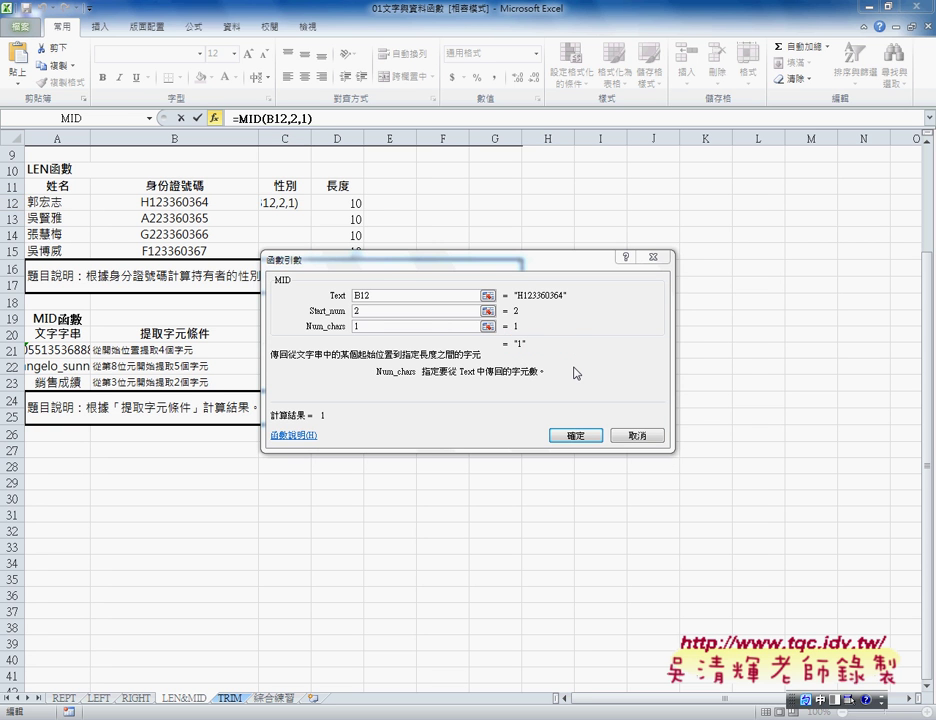
pyautogui.click(572, 435)
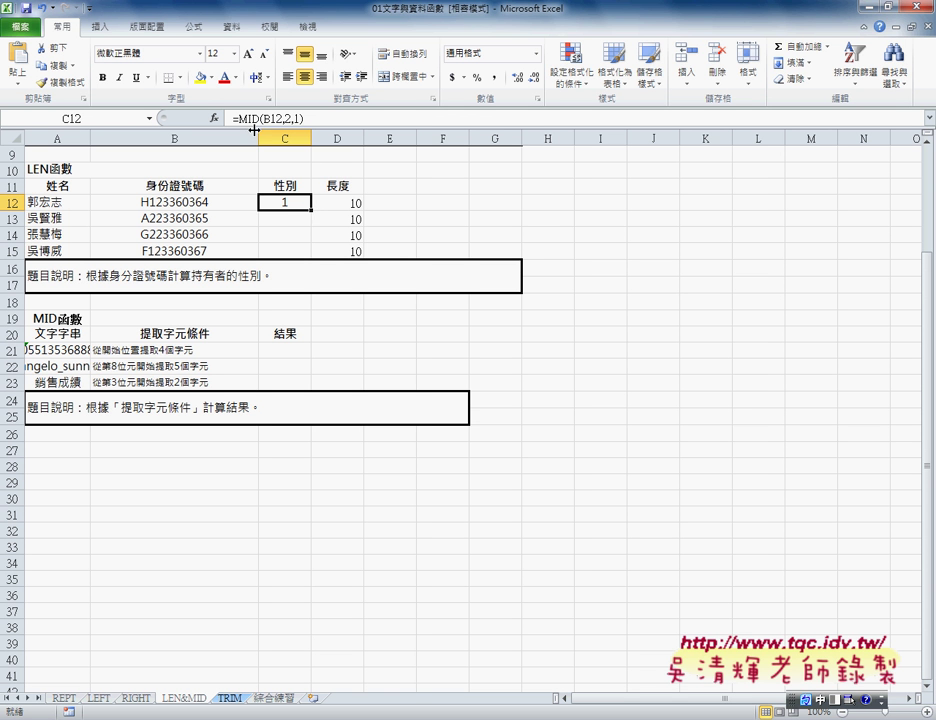
pyautogui.moveTo(238, 118); pyautogui.dragTo(316, 119)
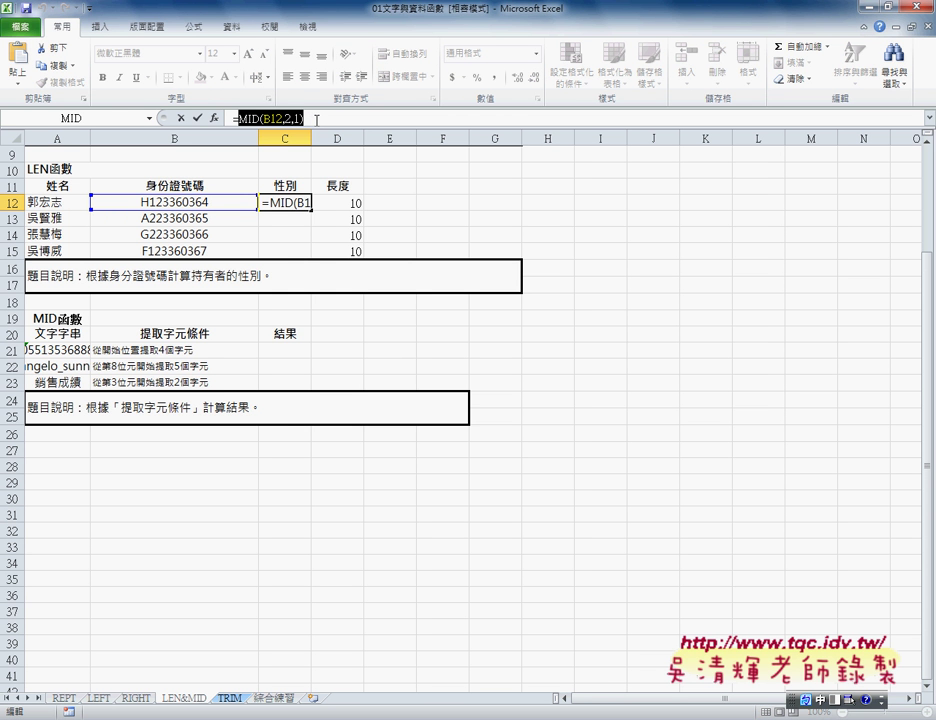
pyautogui.rightClick(270, 119)
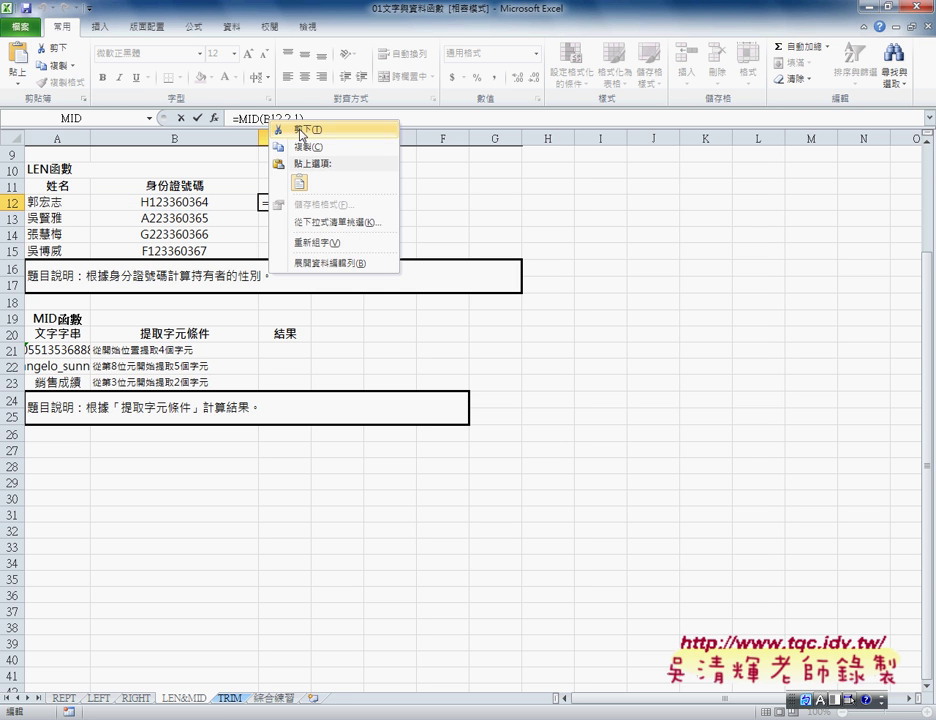
pyautogui.click(298, 130)
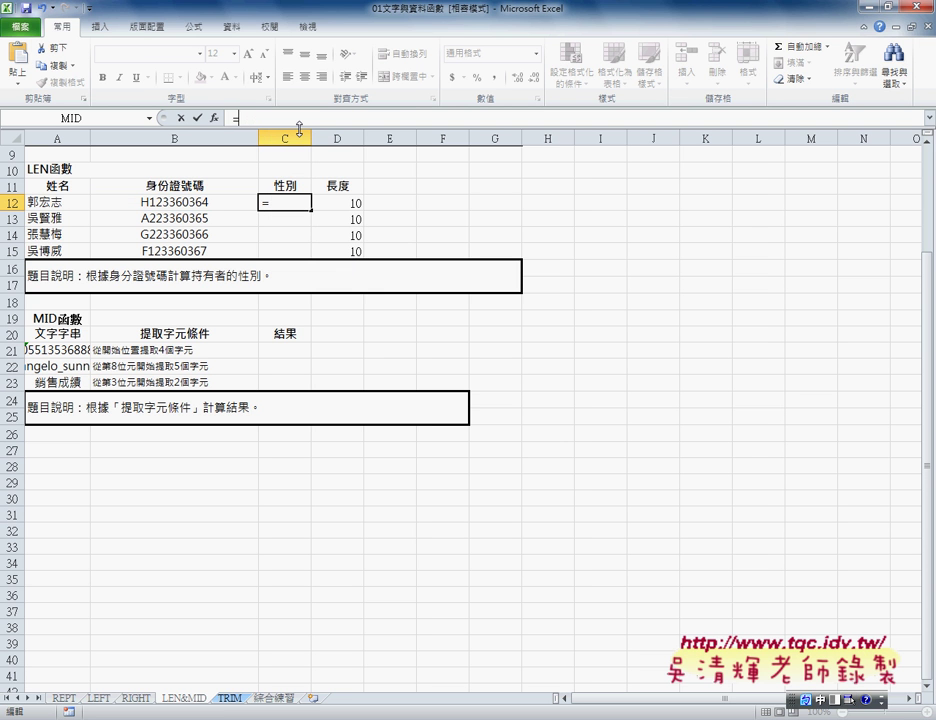
# Insert the IF function from the Logical category into C12
pyautogui.click(215, 119)
pyautogui.click(549, 293)
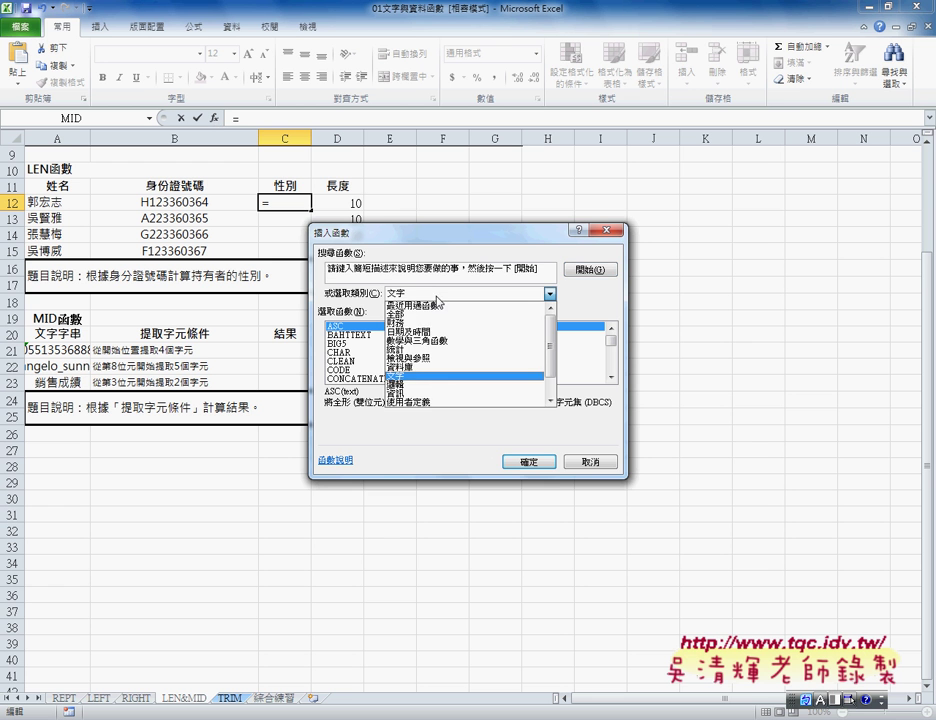
pyautogui.click(400, 385)
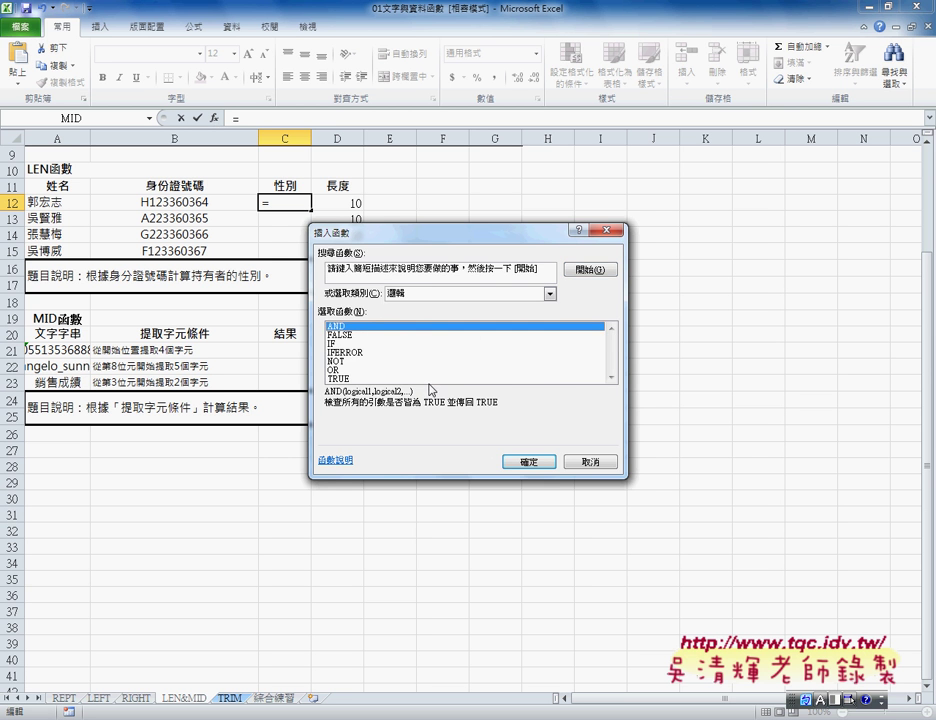
pyautogui.press('Down')
pyautogui.press('Down')
pyautogui.press('Return')
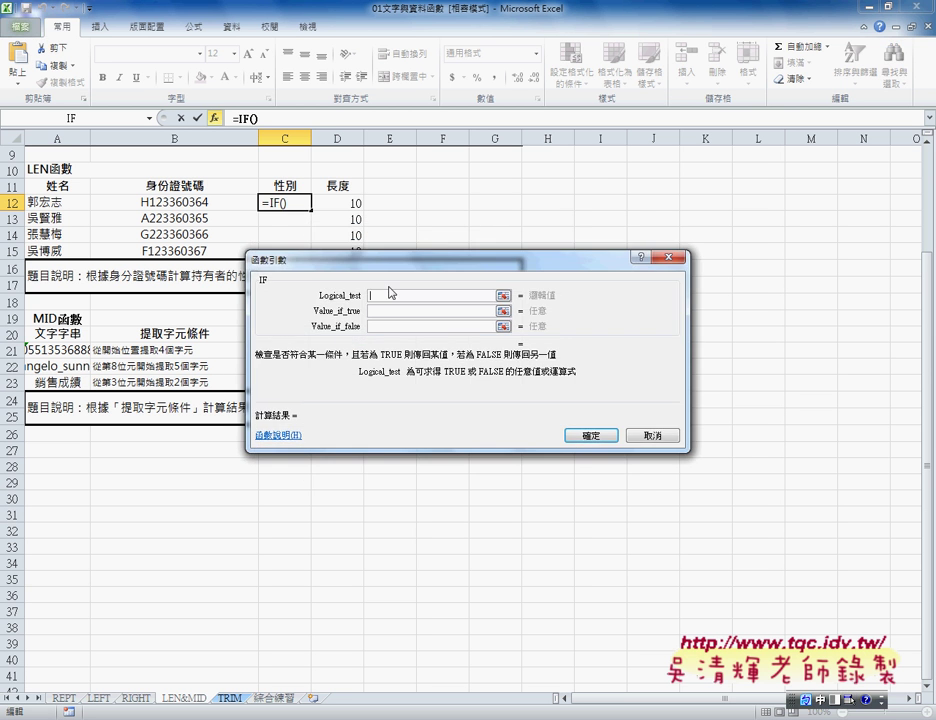
# Paste MID(B12,2,1) into Logical_test and append =1 as the condition
pyautogui.rightClick(388, 296)
pyautogui.click(411, 340)
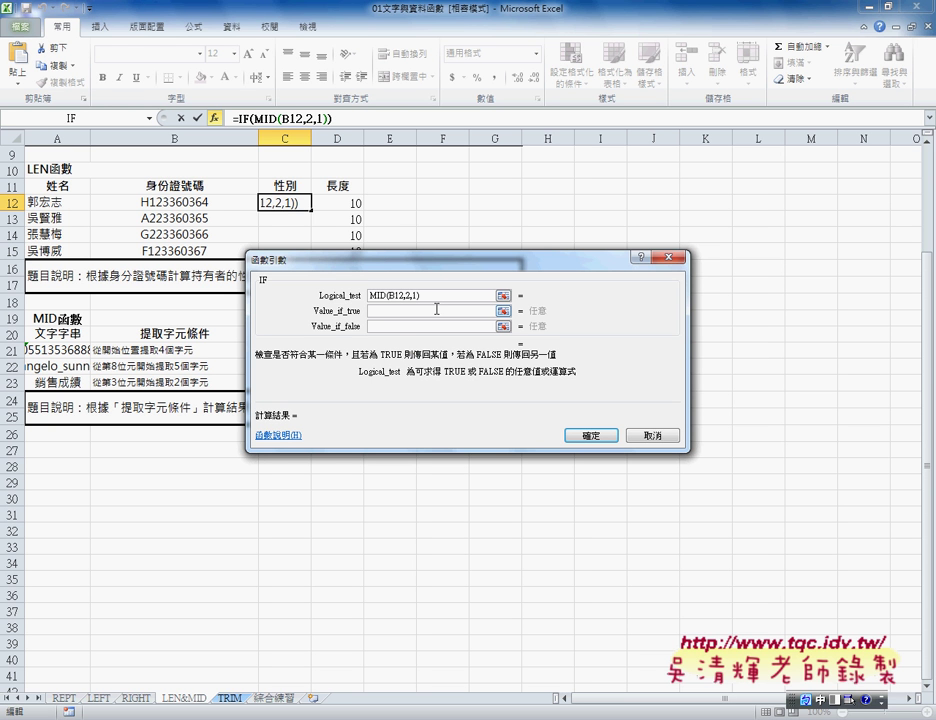
pyautogui.write('ㄦ')
pyautogui.press('BackSpace')
pyautogui.press('shift')
pyautogui.write('=')
pyautogui.write('1')
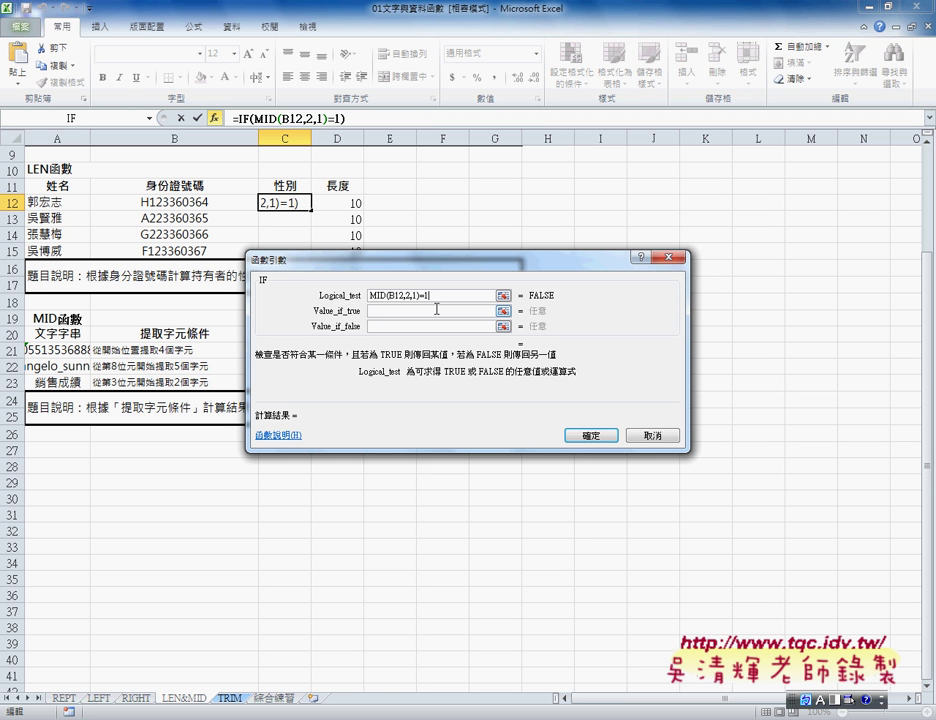
pyautogui.press('Left')
pyautogui.write('"1')
pyautogui.write('"')
pyautogui.press('BackSpace')
pyautogui.press('Left')
pyautogui.press('BackSpace')
pyautogui.moveTo(419, 296); pyautogui.dragTo(371, 296)
# Wrap the extracted digit so the condition reads value(MID(B12,2,1))=1 and evaluates TRUE
pyautogui.click(371, 295)
pyautogui.write('v')
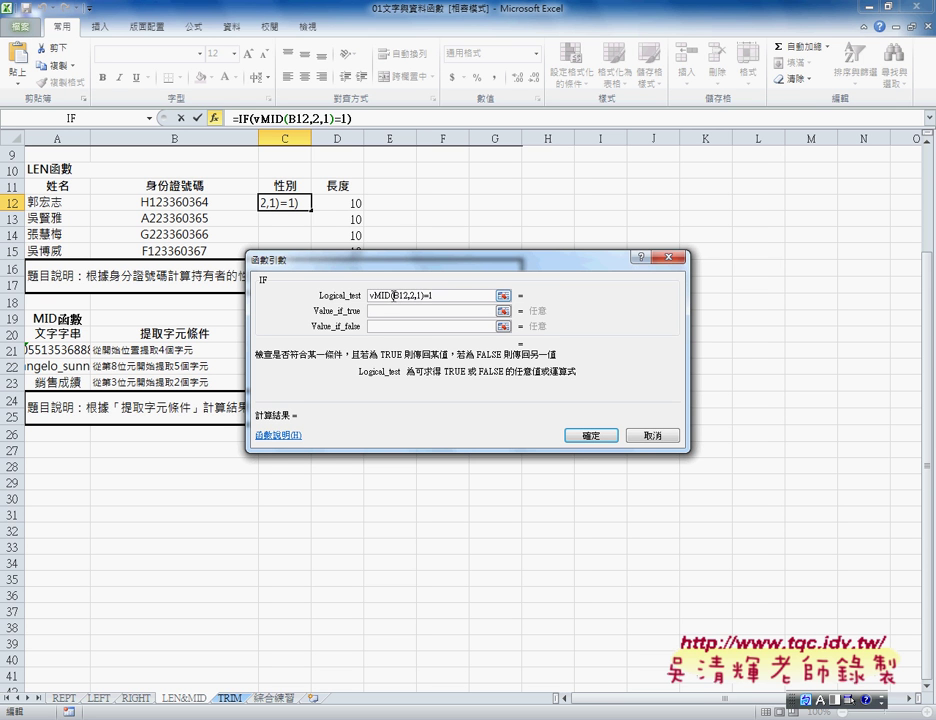
pyautogui.write('alue')
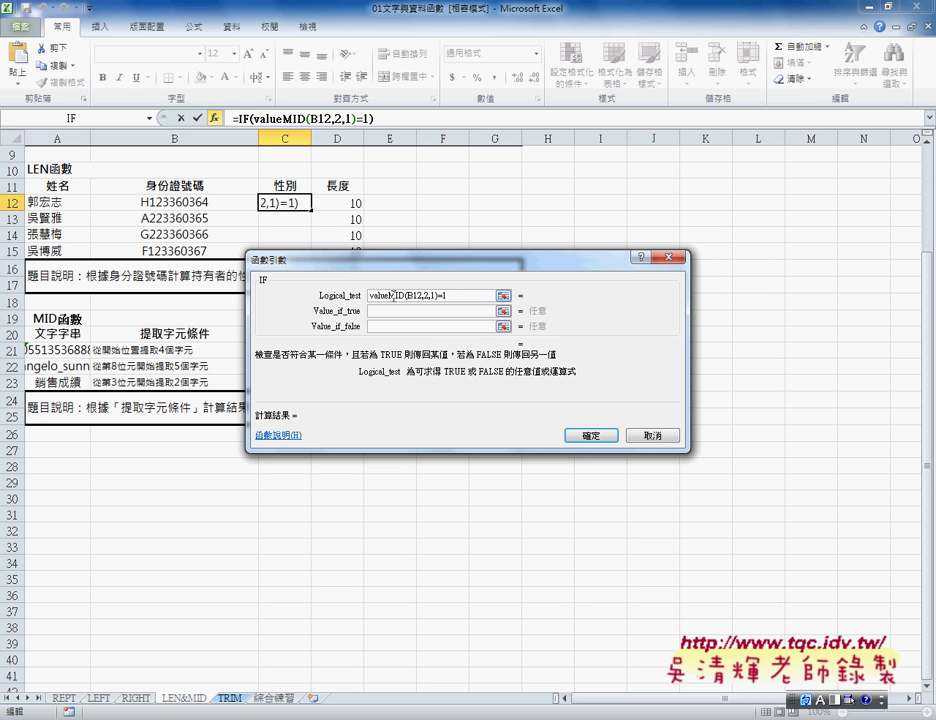
pyautogui.write('(')
pyautogui.press('Right')
pyautogui.press('Right')
pyautogui.press('Right')
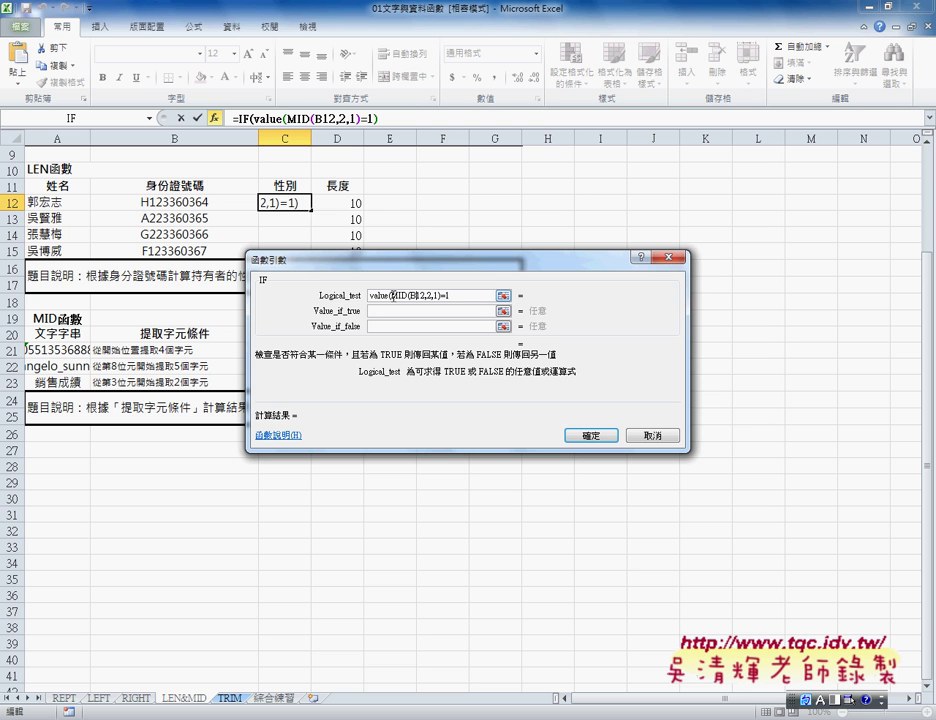
pyautogui.press('Right')
pyautogui.press('Right')
pyautogui.write(')')
pyautogui.write(')')
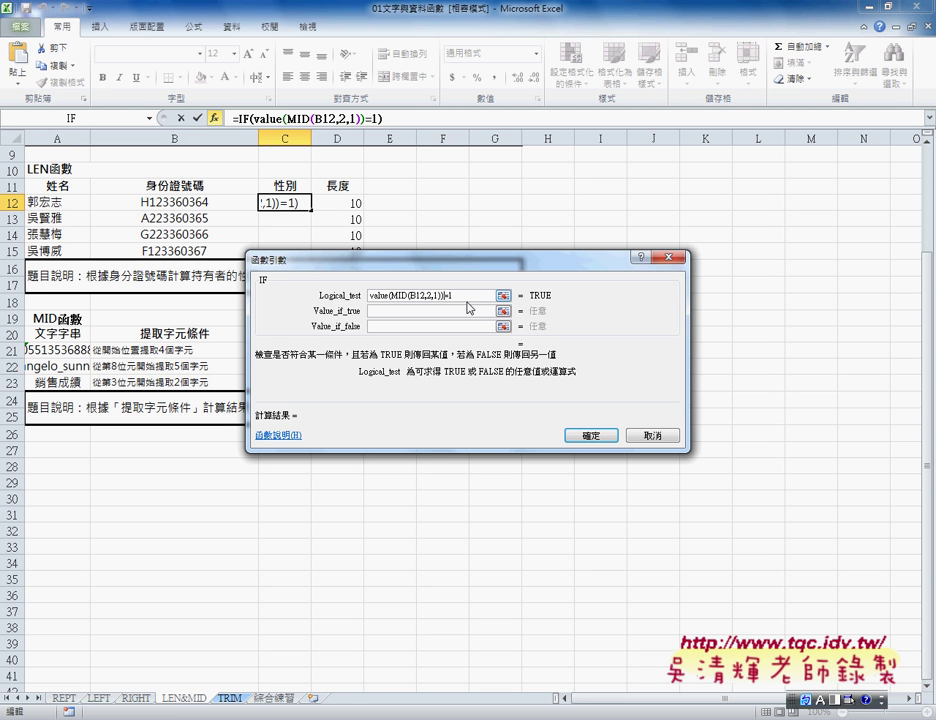
pyautogui.doubleClick(461, 297)
# Set the IF results to 男 when true and 女 when false, then fill C12 down to C15
pyautogui.click(450, 311)
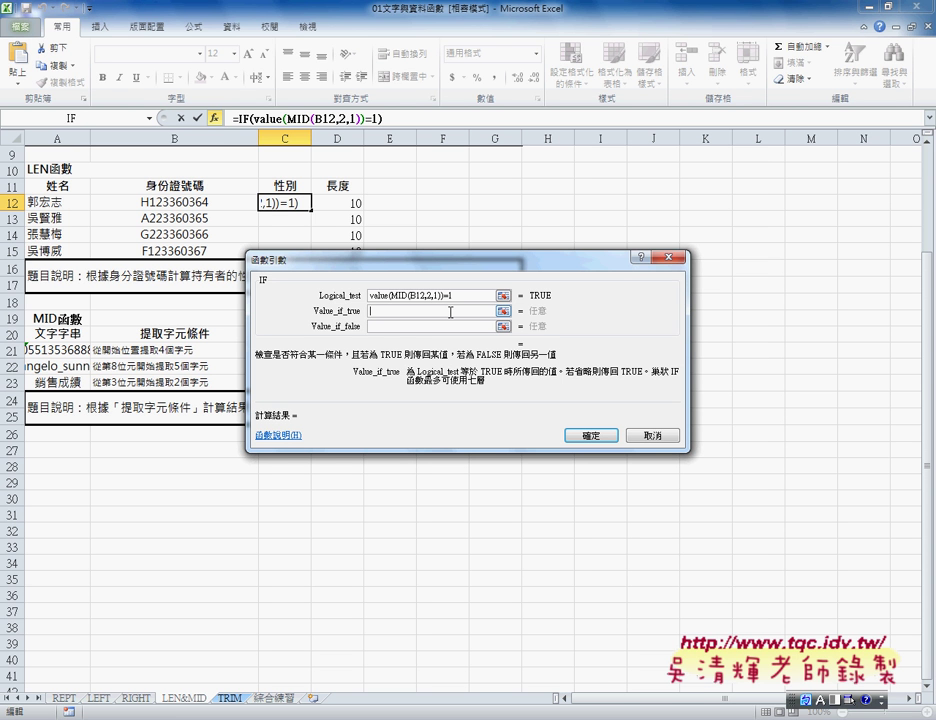
pyautogui.write('南')
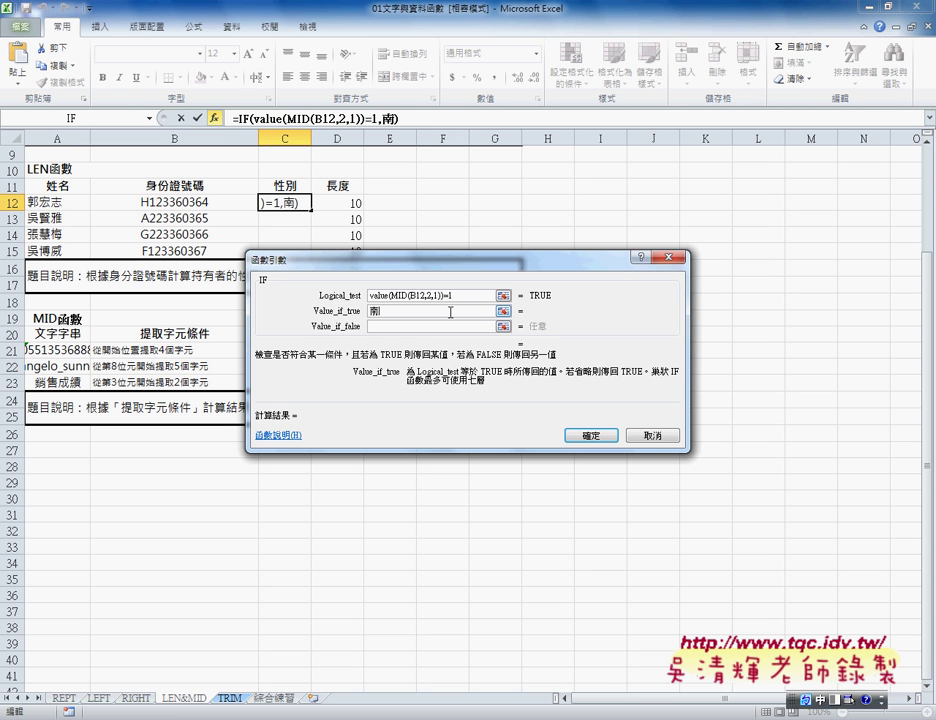
pyautogui.press('Down')
pyautogui.press('2')
pyautogui.press('Tab')
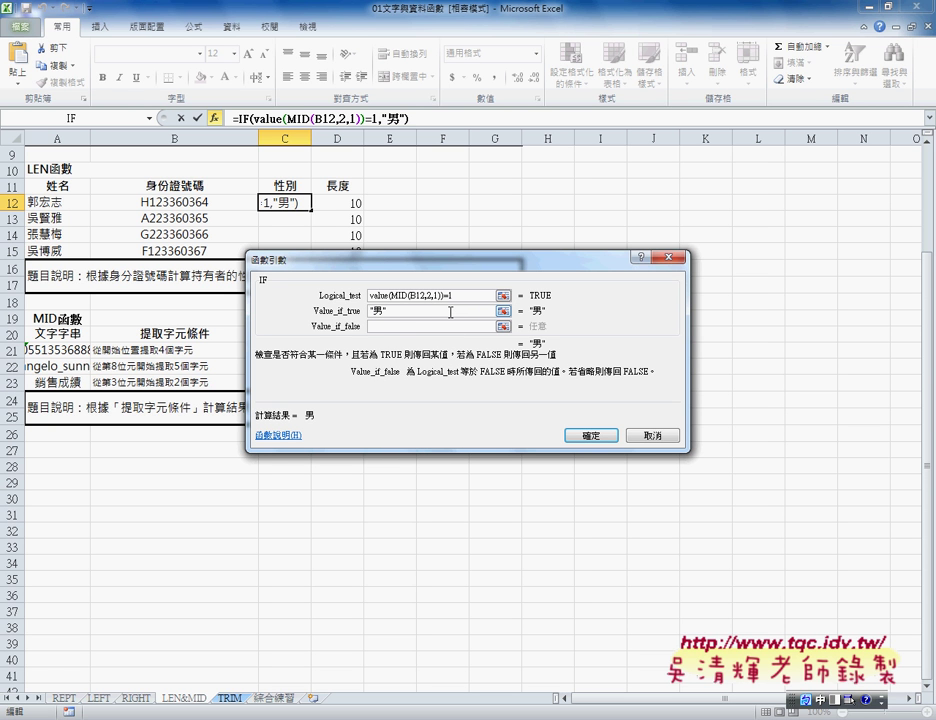
pyautogui.write('女')
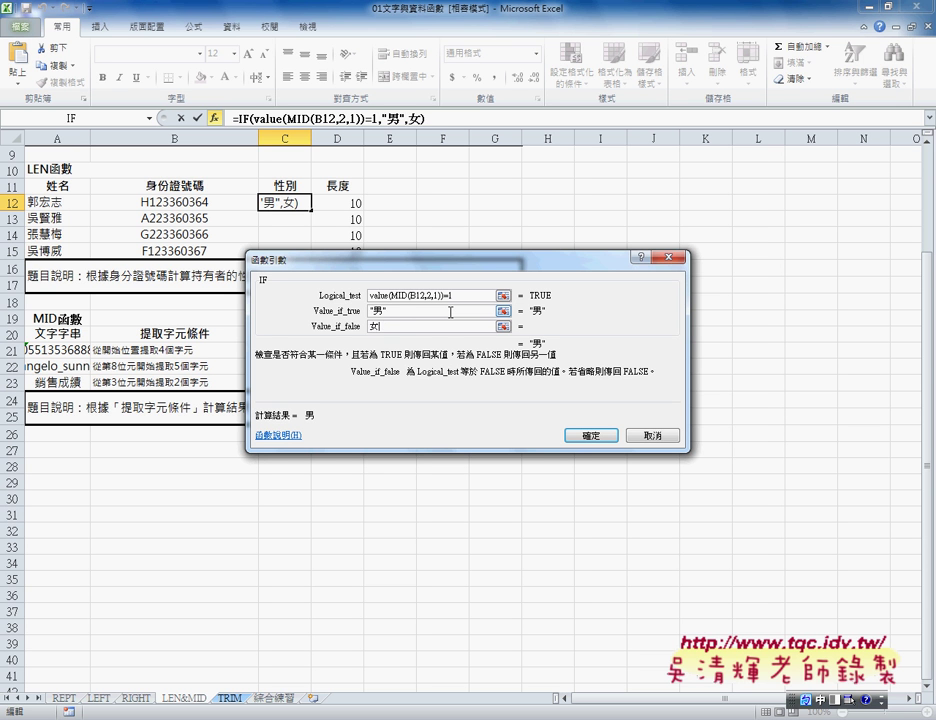
pyautogui.click(450, 312)
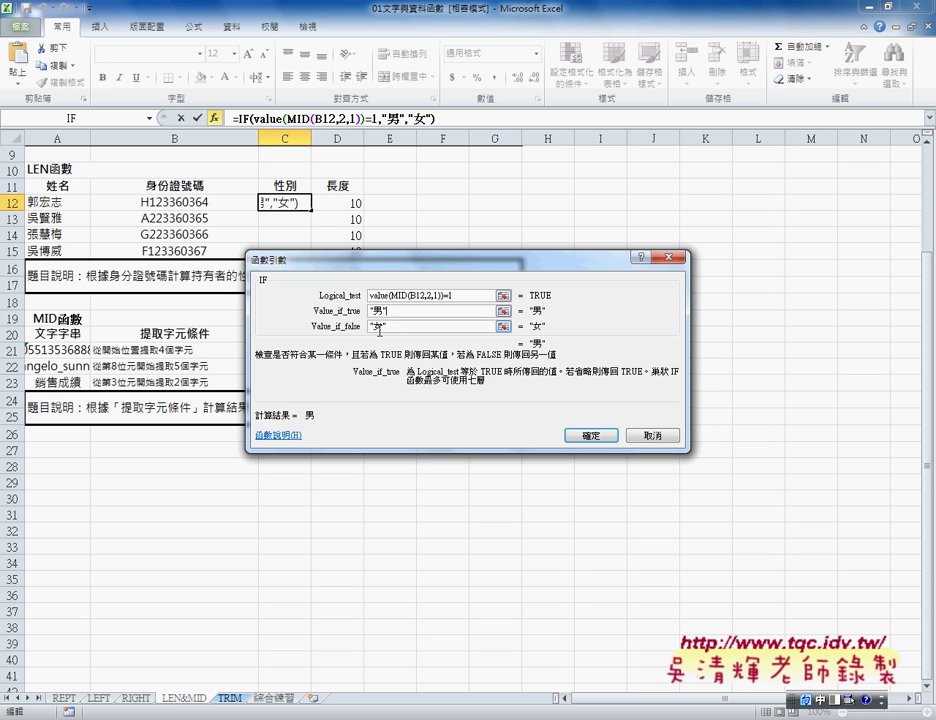
pyautogui.click(599, 436)
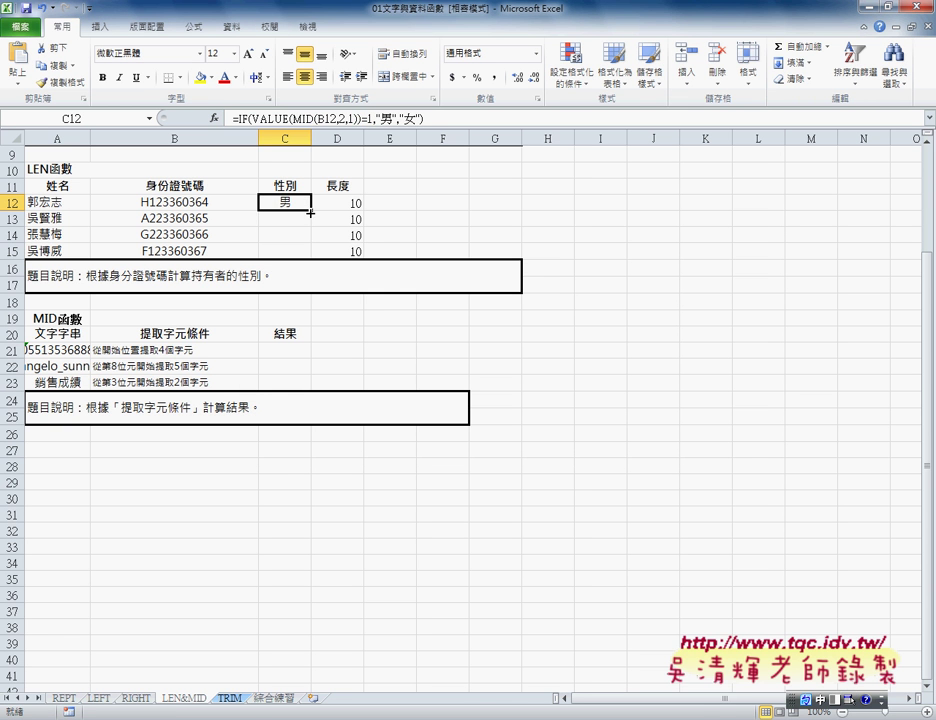
pyautogui.moveTo(311, 212); pyautogui.dragTo(311, 255)
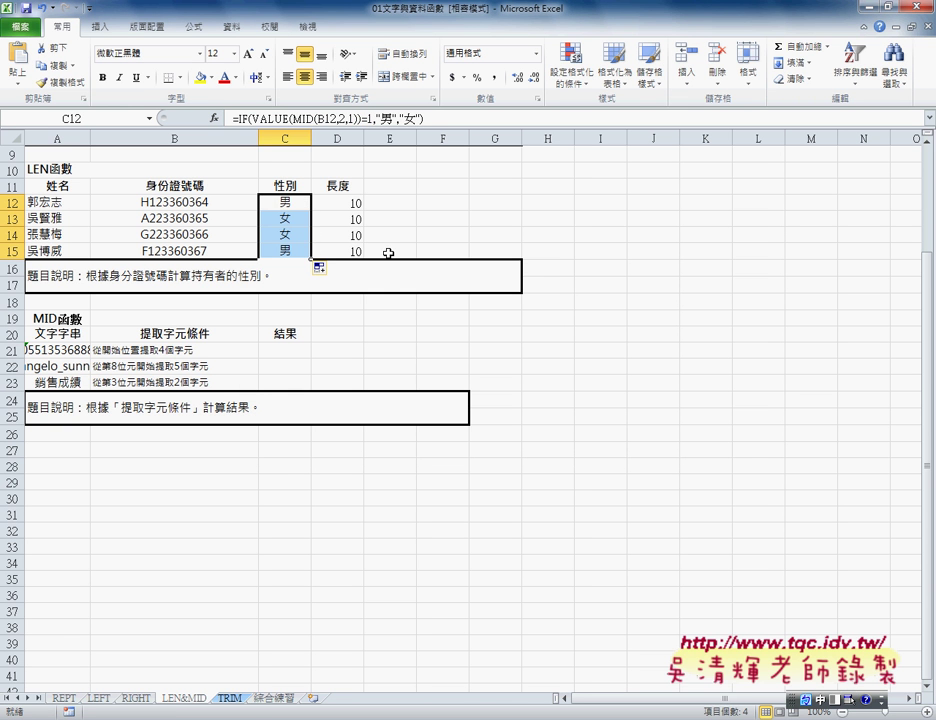
# Edit C12's formula to compare against "1" and wrap VALUE(MID(B12,2,1)) in text(...)
pyautogui.click(369, 118)
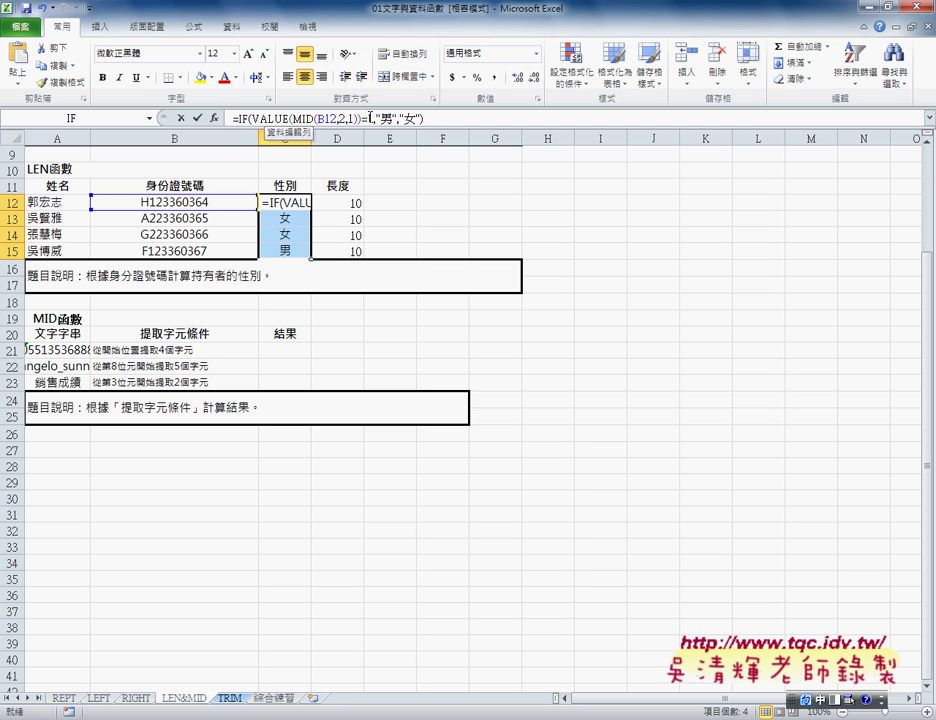
pyautogui.write('"')
pyautogui.press('Right')
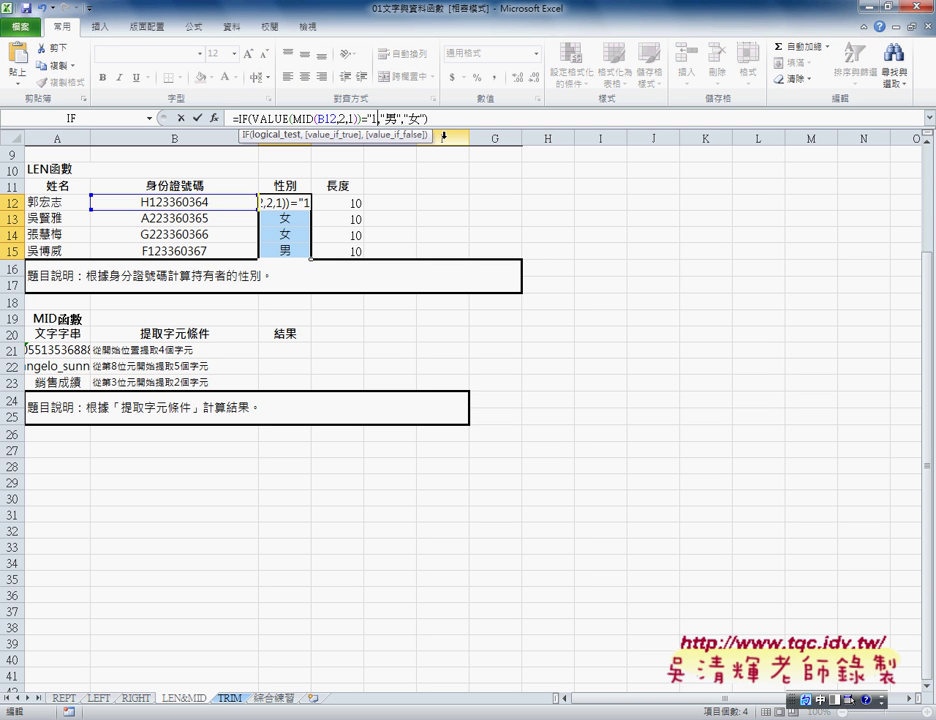
pyautogui.write('"')
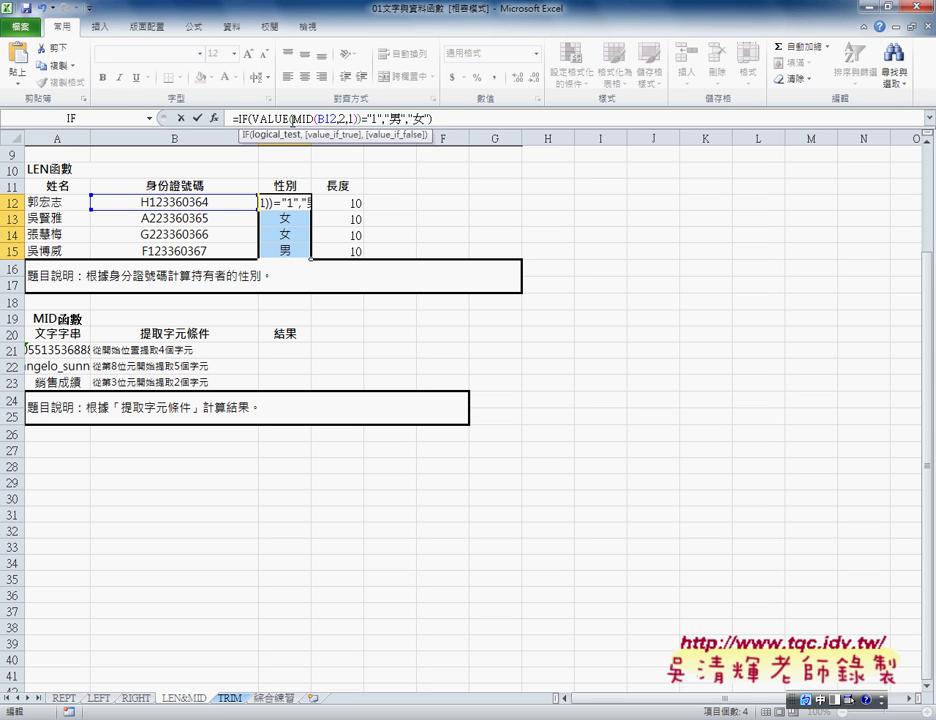
pyautogui.write('ㄊㄨ')
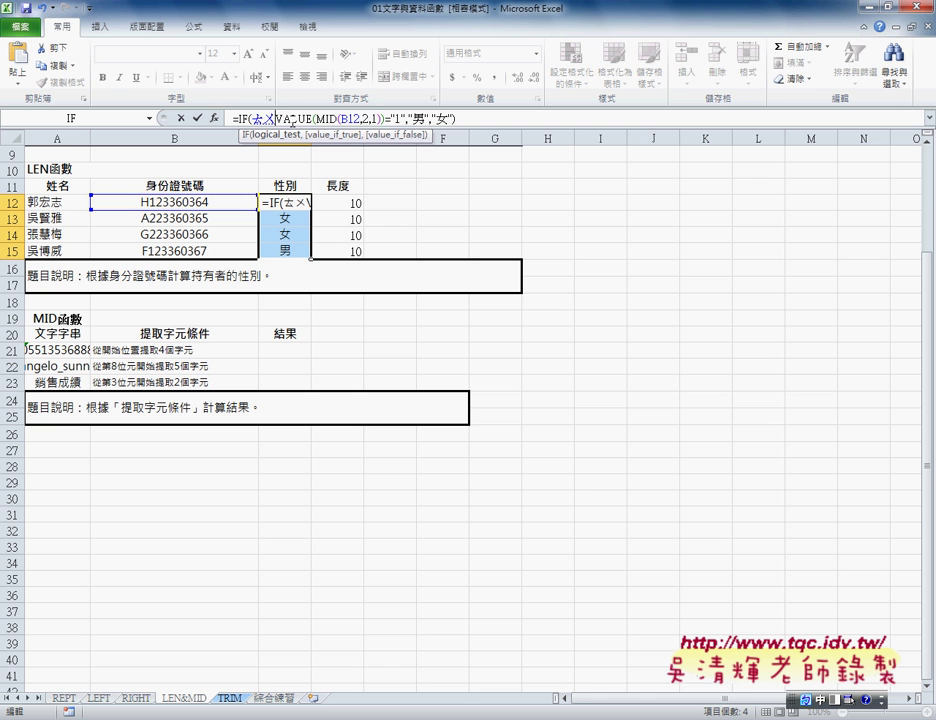
pyautogui.press('BackSpace')
pyautogui.press('BackSpace')
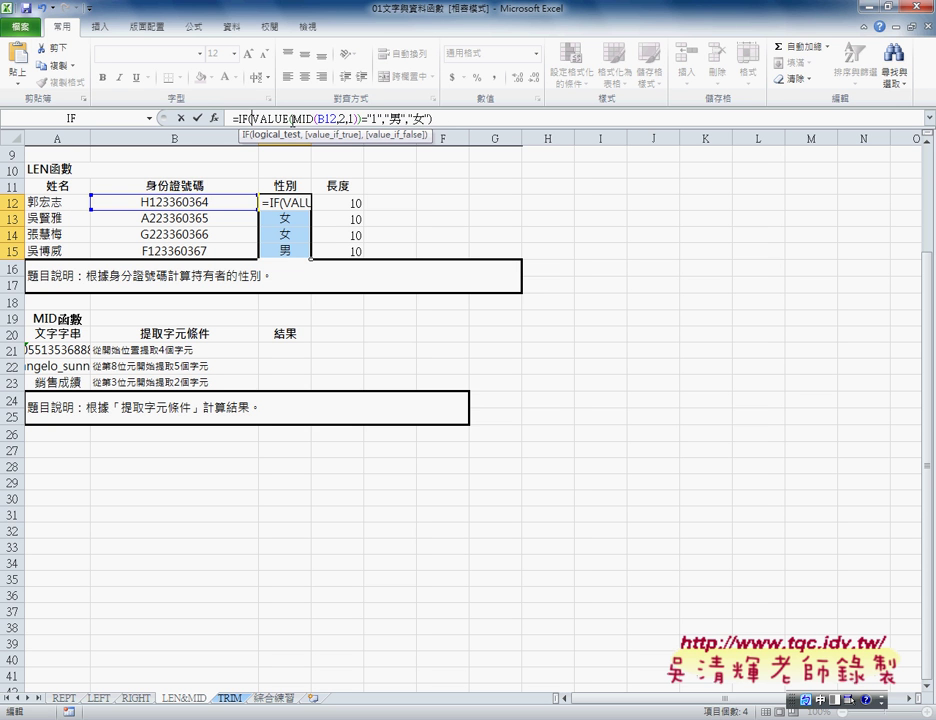
pyautogui.write('text')
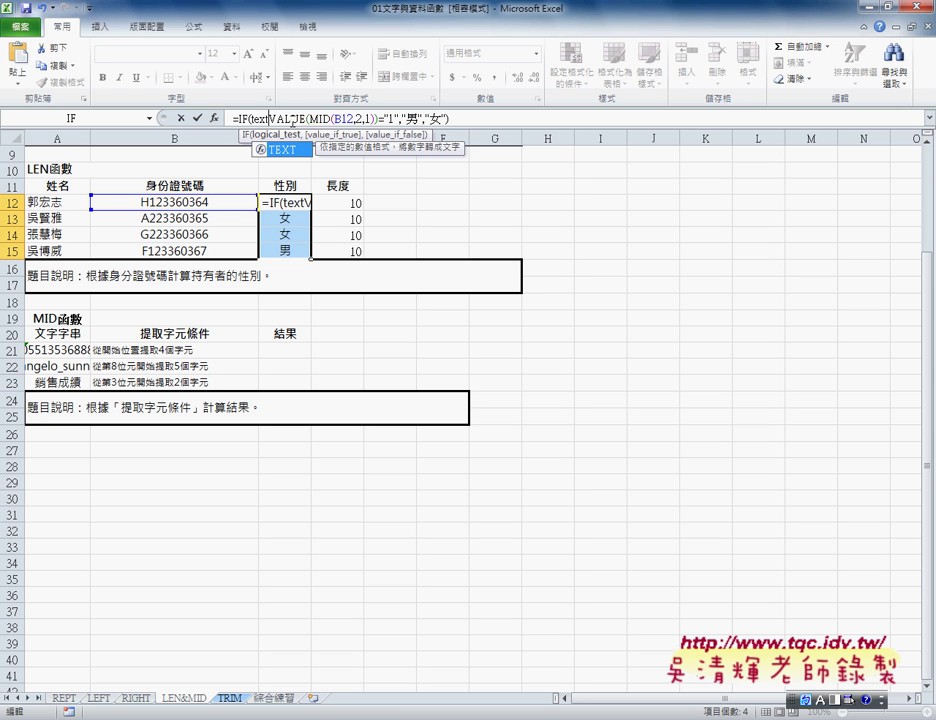
pyautogui.write('(')
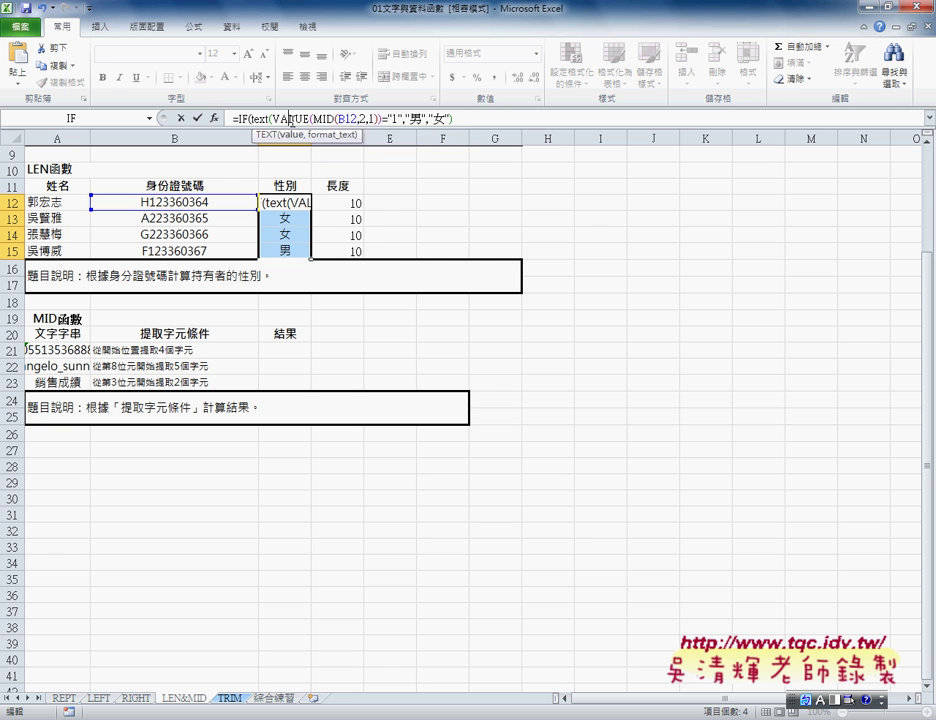
pyautogui.press('Right')
pyautogui.press('Right')
pyautogui.press('Right')
pyautogui.press('Right')
pyautogui.press('Right')
pyautogui.press('Right')
pyautogui.press('Right')
pyautogui.press('Right')
pyautogui.press('Right')
pyautogui.press('Right')
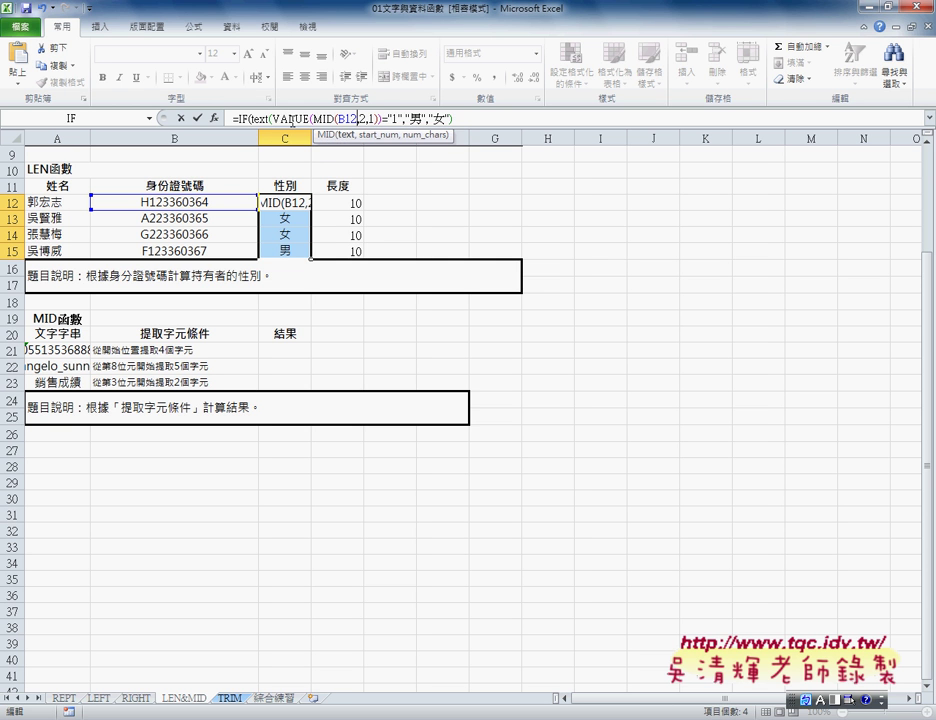
pyautogui.press('Right')
pyautogui.press('Right')
pyautogui.press('Right')
pyautogui.press('Right')
pyautogui.press('Right')
pyautogui.press('Right')
pyautogui.press('Right')
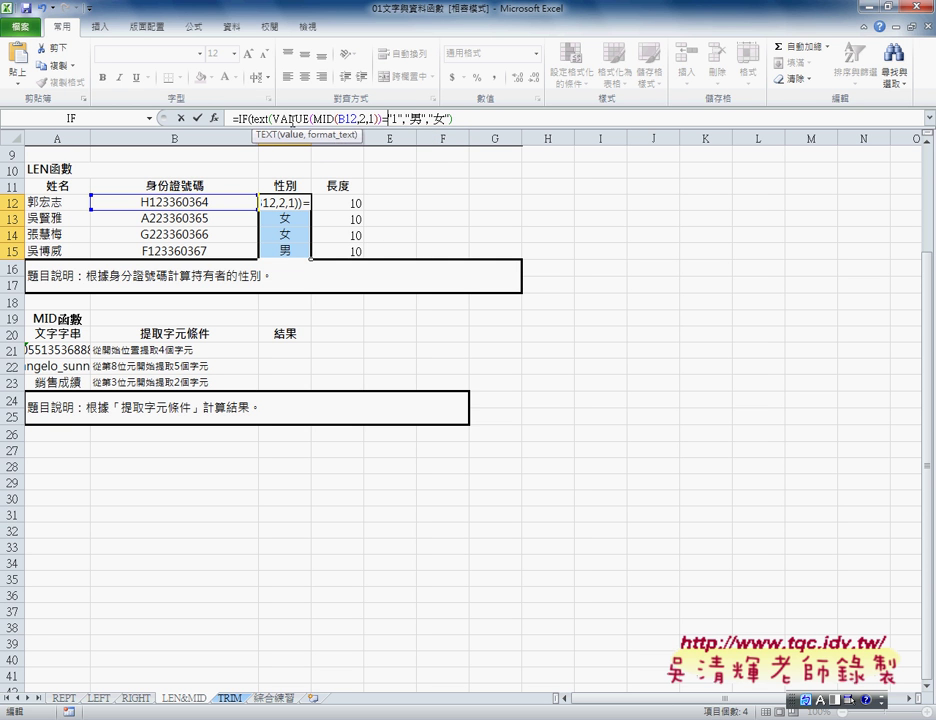
pyautogui.write(')')
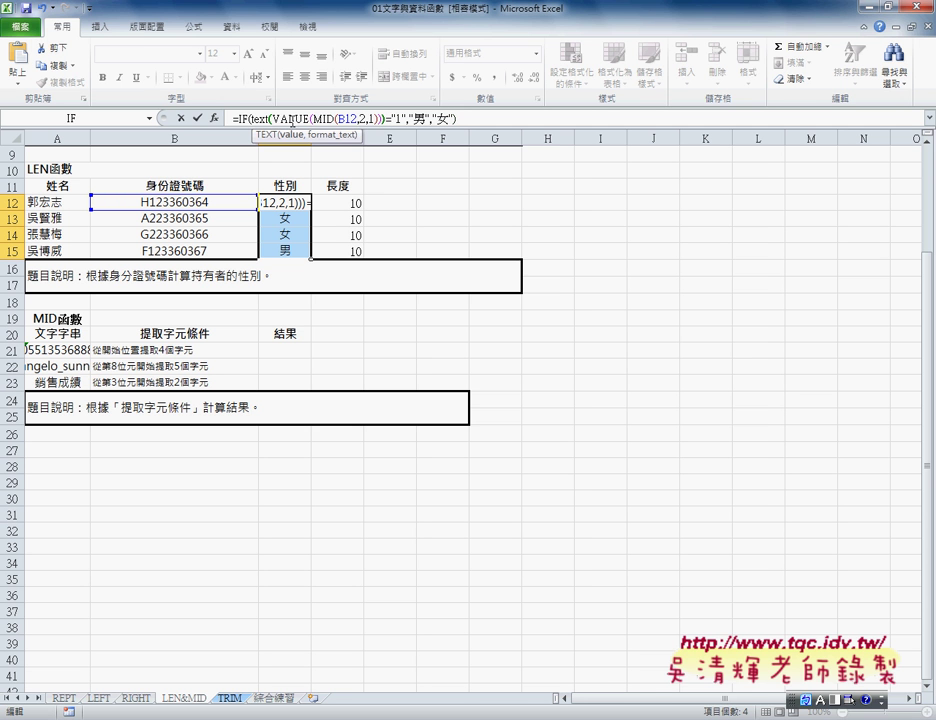
pyautogui.click(198, 119)
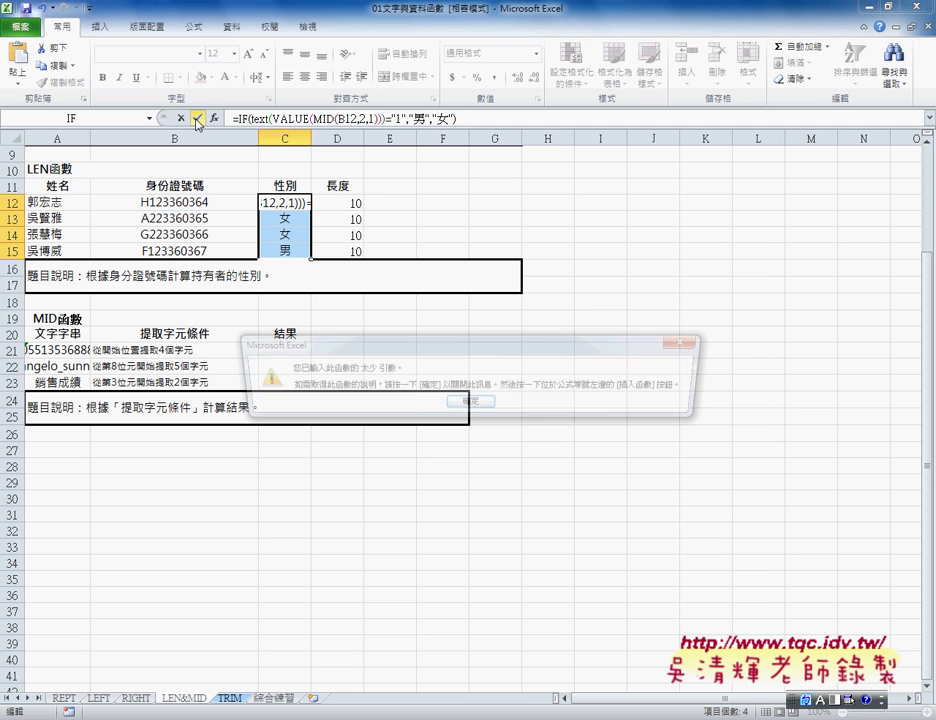
# Dismiss the too-few-arguments warning and bring up Function Arguments for TEXT
pyautogui.click(496, 406)
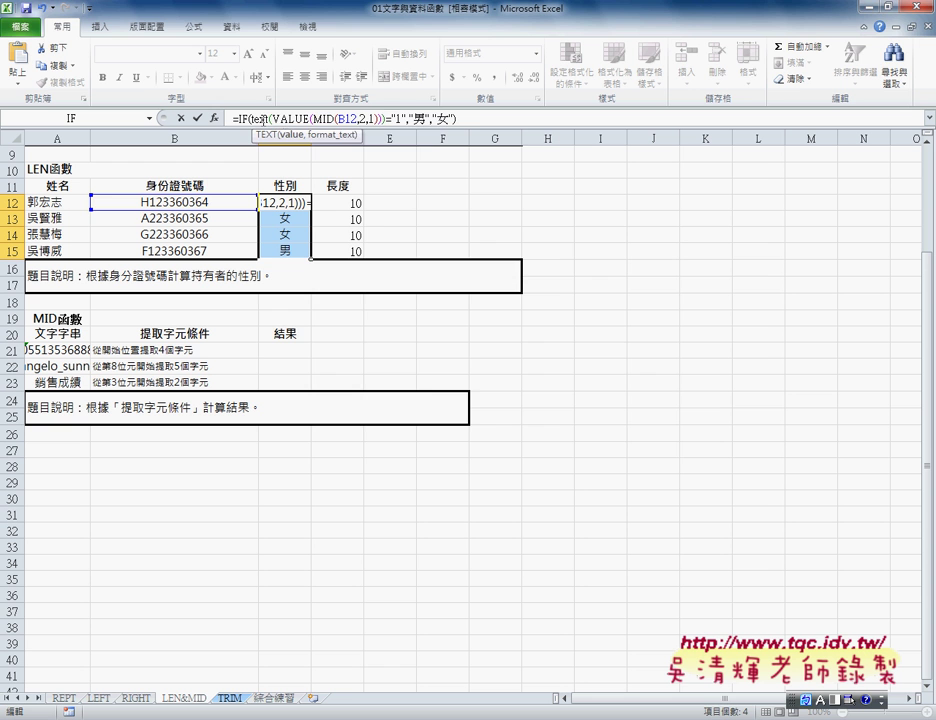
pyautogui.click(213, 118)
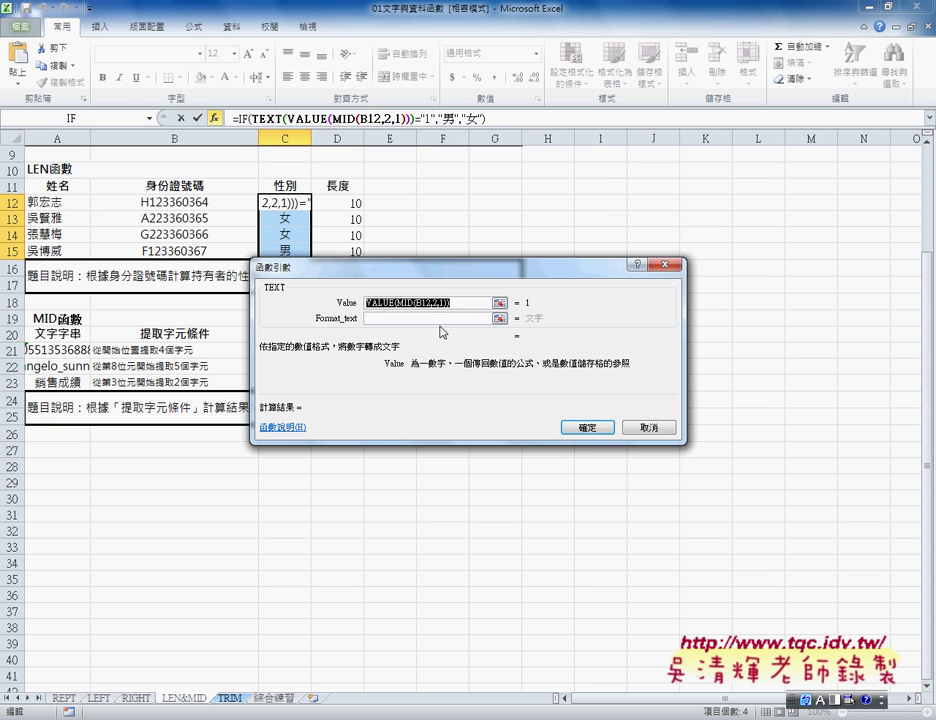
# Set TEXT's Format_text to "0" and confirm, so C12 returns 男
pyautogui.click(397, 318)
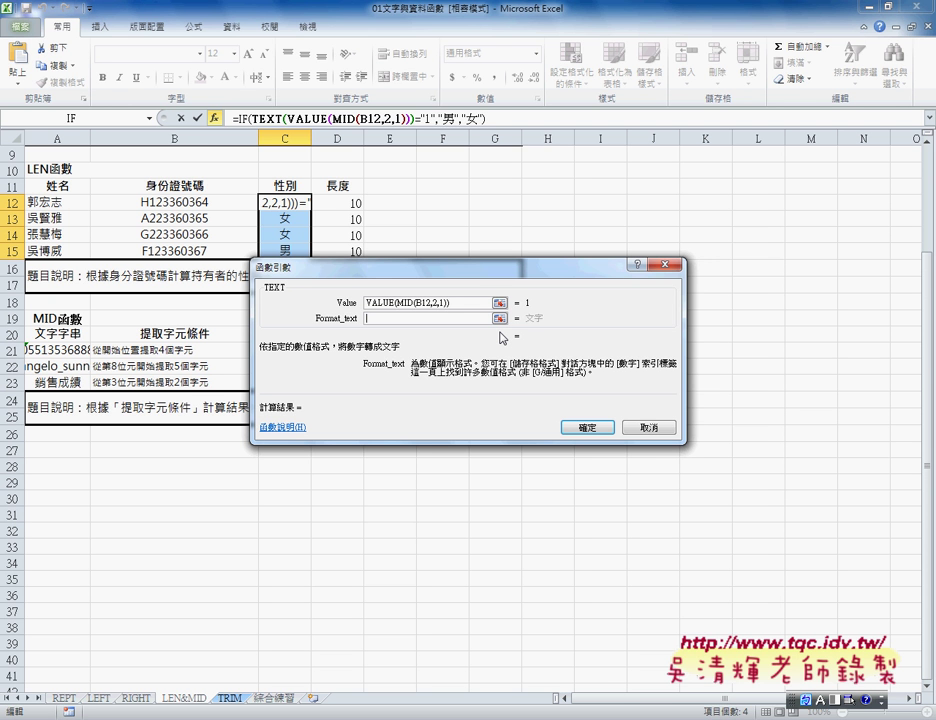
pyautogui.write('"0"')
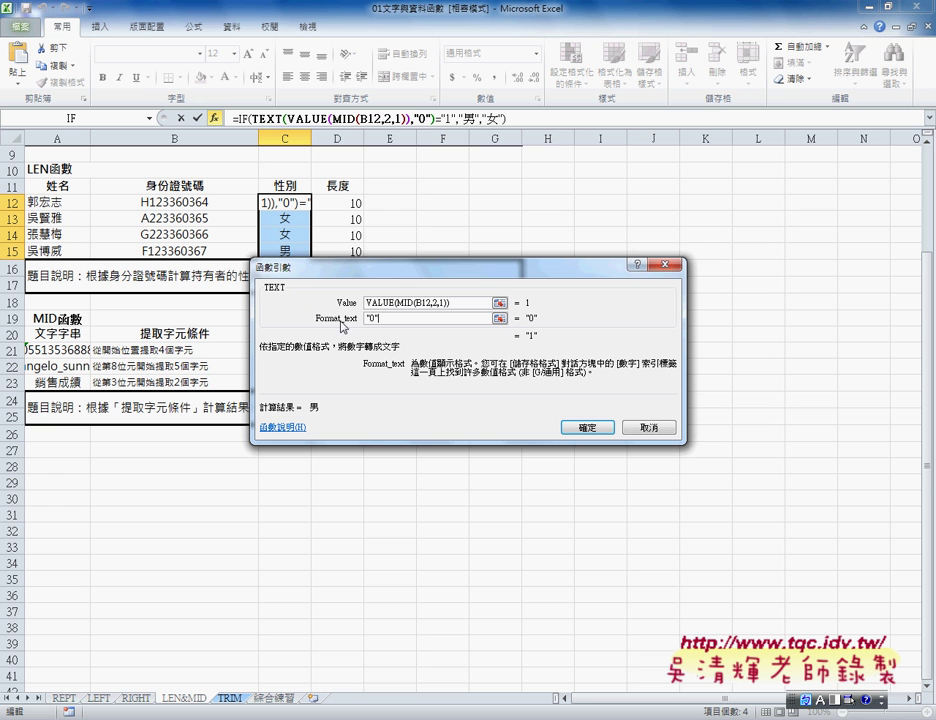
pyautogui.doubleClick(370, 318)
pyautogui.click(587, 427)
# Fill C12's formula down to C15, then go to the 綜合練習 sheet and widen column E
pyautogui.moveTo(311, 210); pyautogui.dragTo(311, 256)
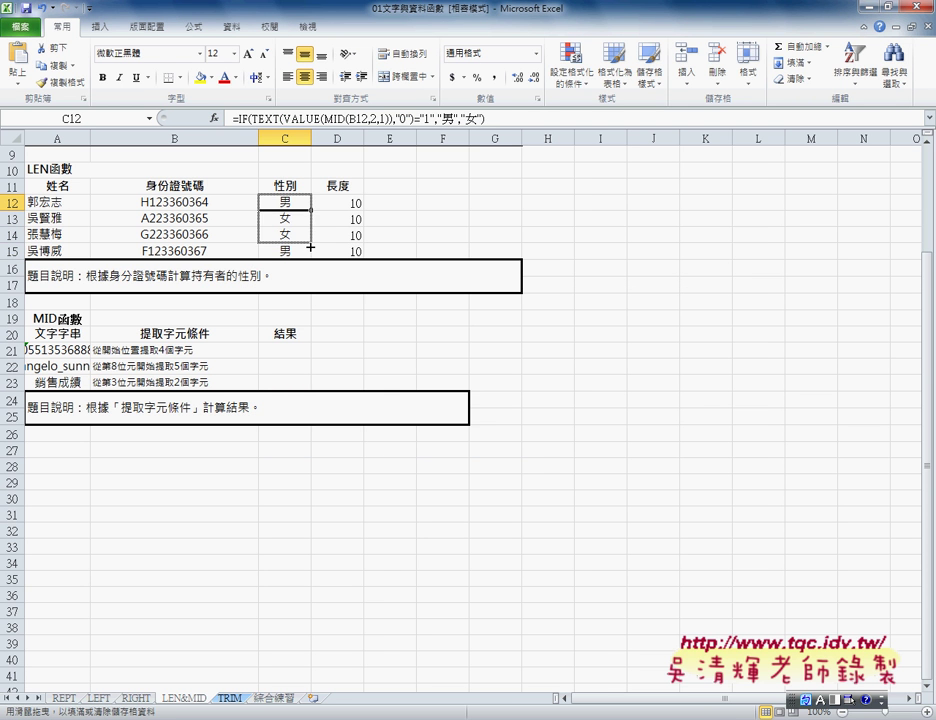
pyautogui.click(295, 207)
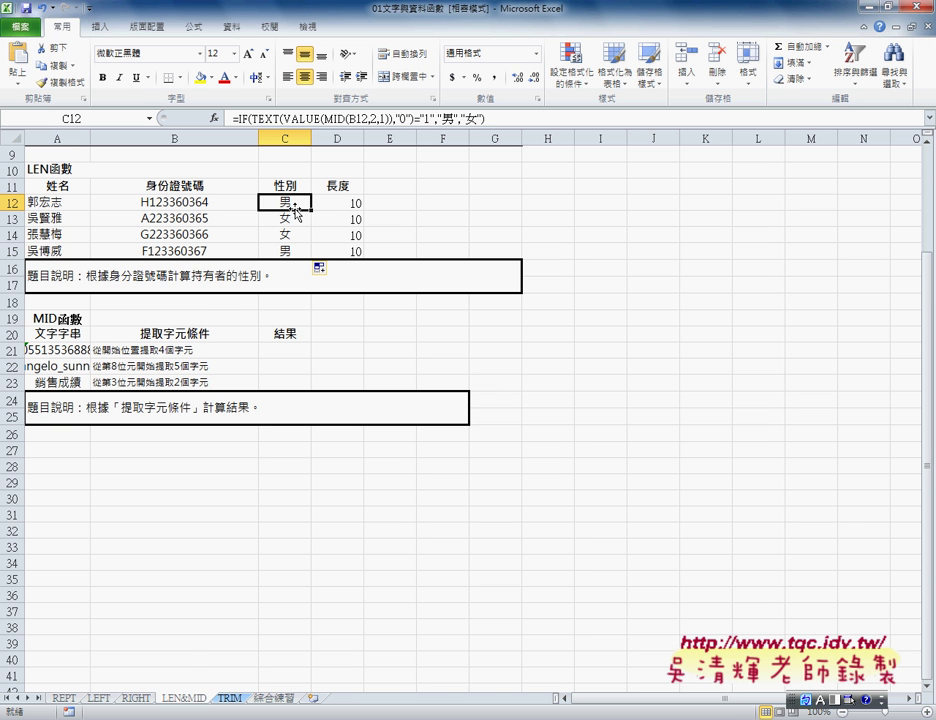
pyautogui.click(63, 699)
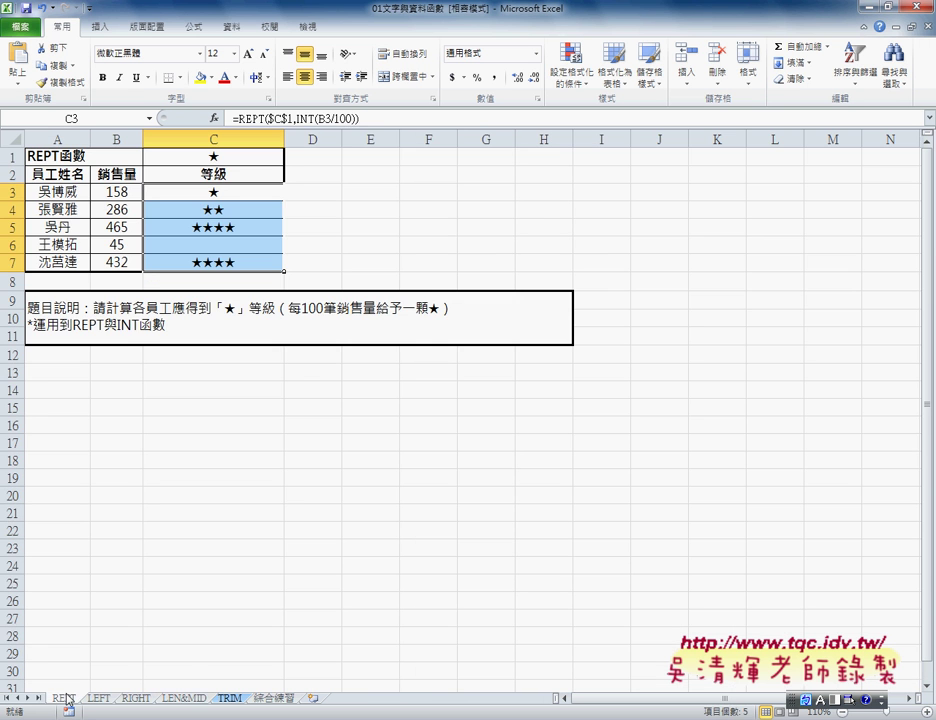
pyautogui.click(181, 699)
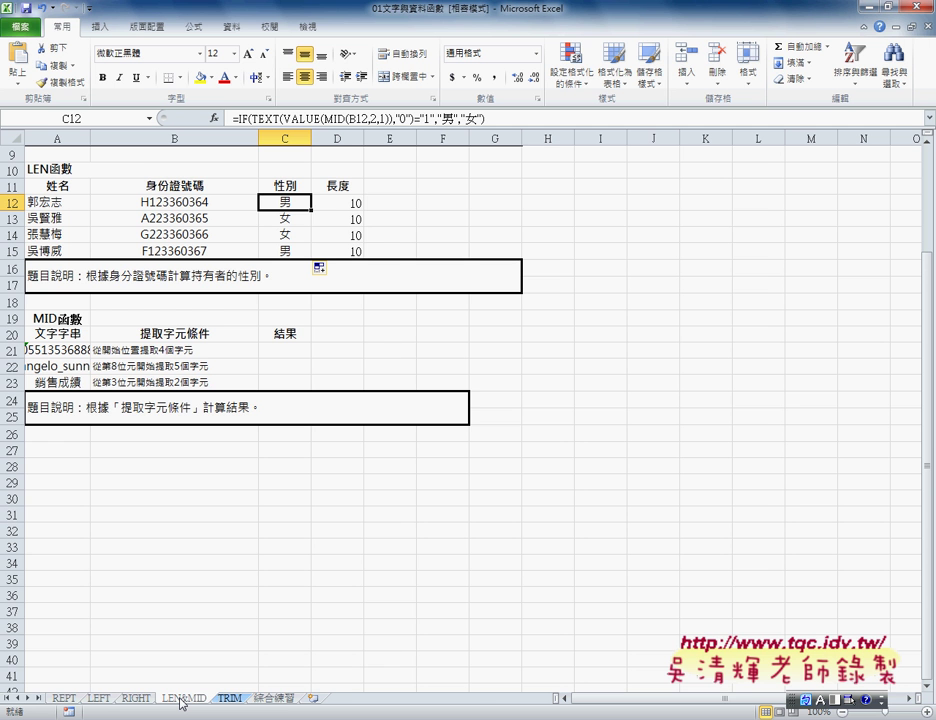
pyautogui.click(281, 705)
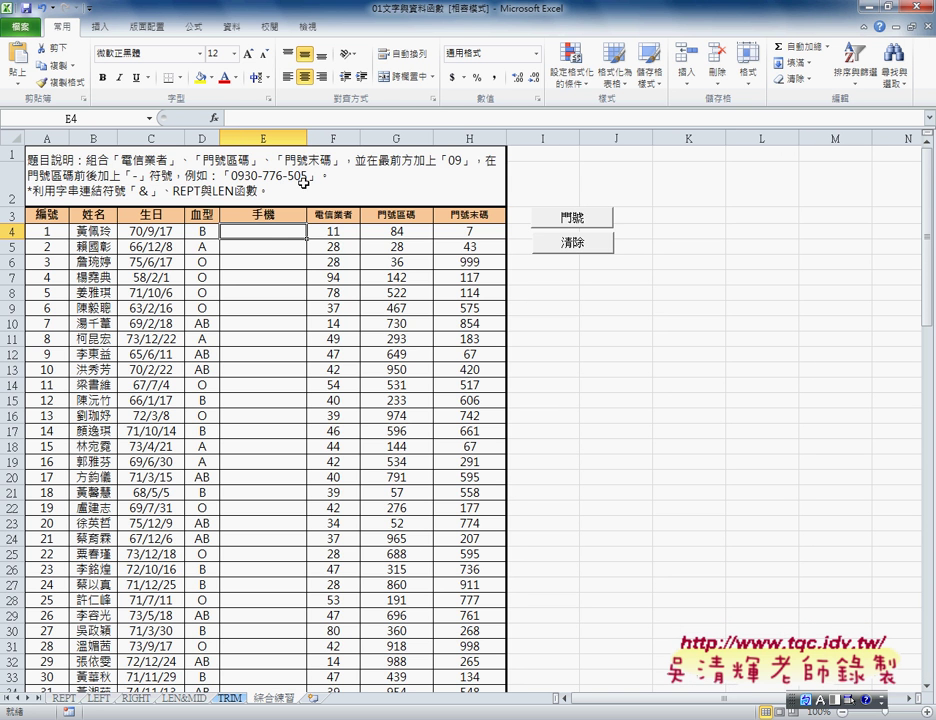
pyautogui.moveTo(307, 137); pyautogui.dragTo(318, 137)
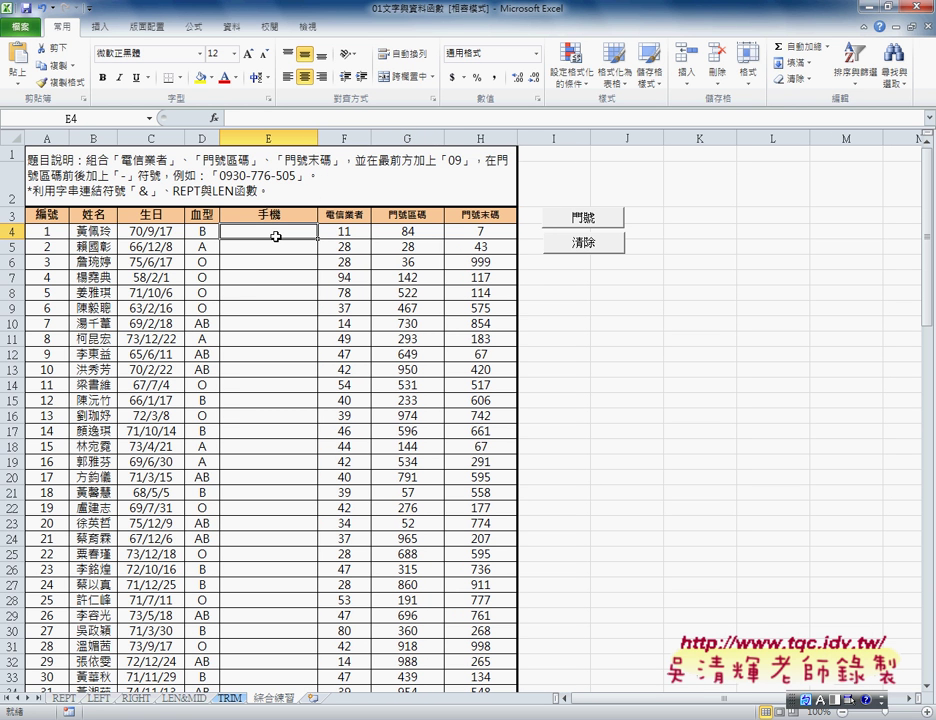